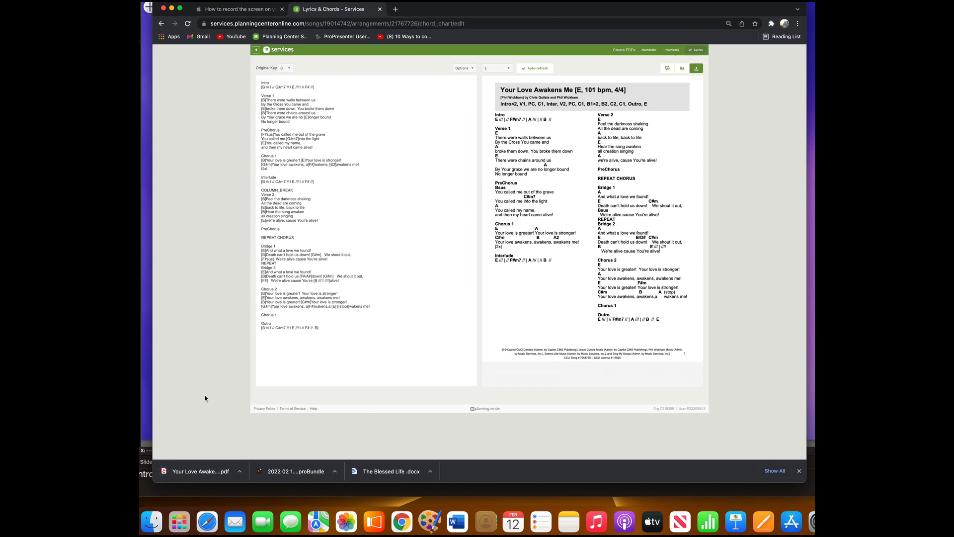
Open the downloaded Your Love Awakens Me chord chart PDF and enlarge it to 175%.
{"action": "left_click", "coordinate": [190, 472]}
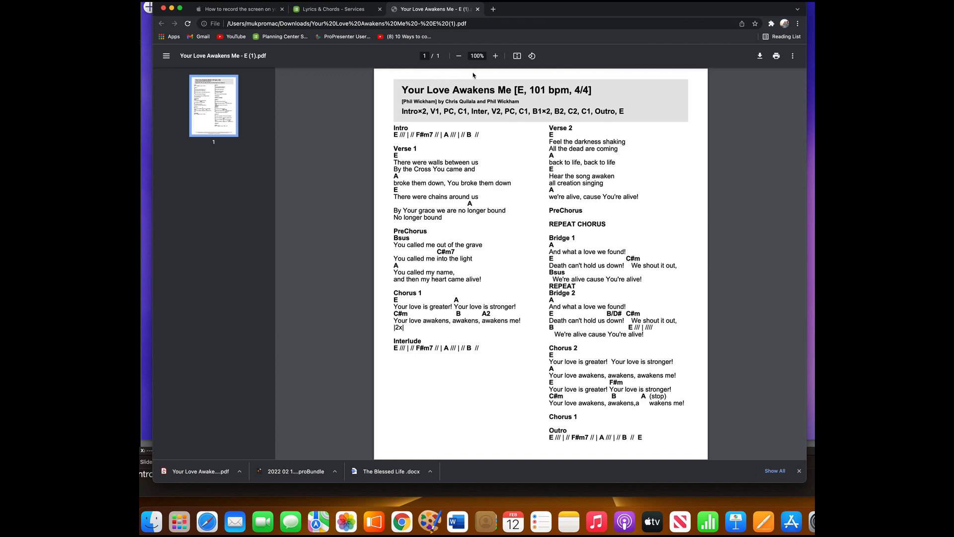
{"action": "left_click", "coordinate": [495, 56]}
{"action": "left_click", "coordinate": [495, 56]}
{"action": "left_click", "coordinate": [495, 56]}
{"action": "left_click", "coordinate": [495, 57]}
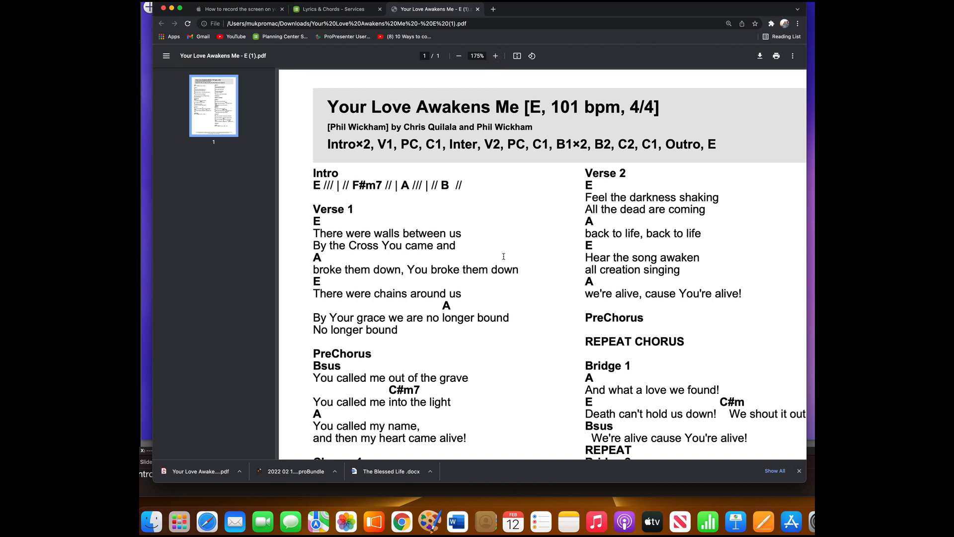
Capture a screenshot of the Intro heading and its chord line in the PDF and save it to the clipboard.
{"action": "key", "text": "super+shift+4"}
{"action": "left_click_drag", "start_coordinate": [309, 165], "coordinate": [467, 195]}
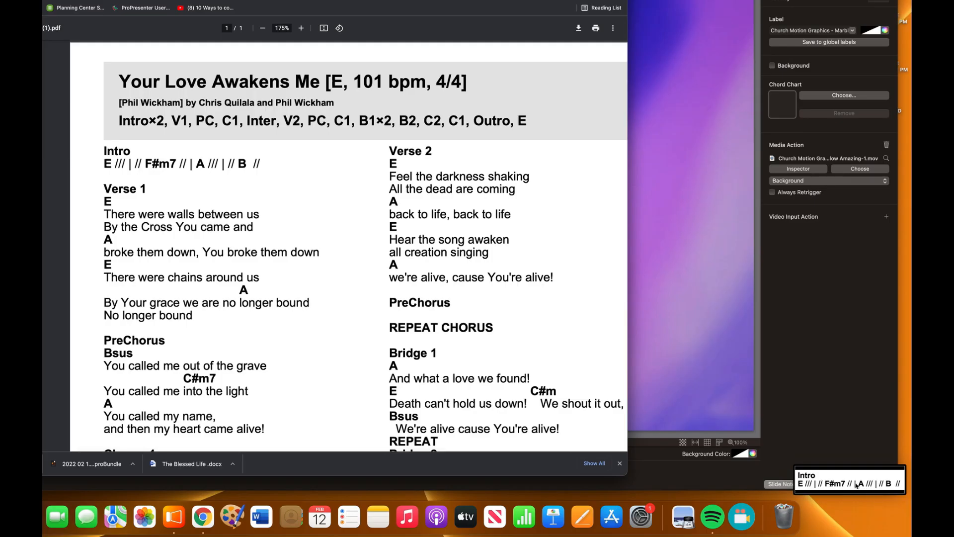
{"action": "right_click", "coordinate": [856, 485]}
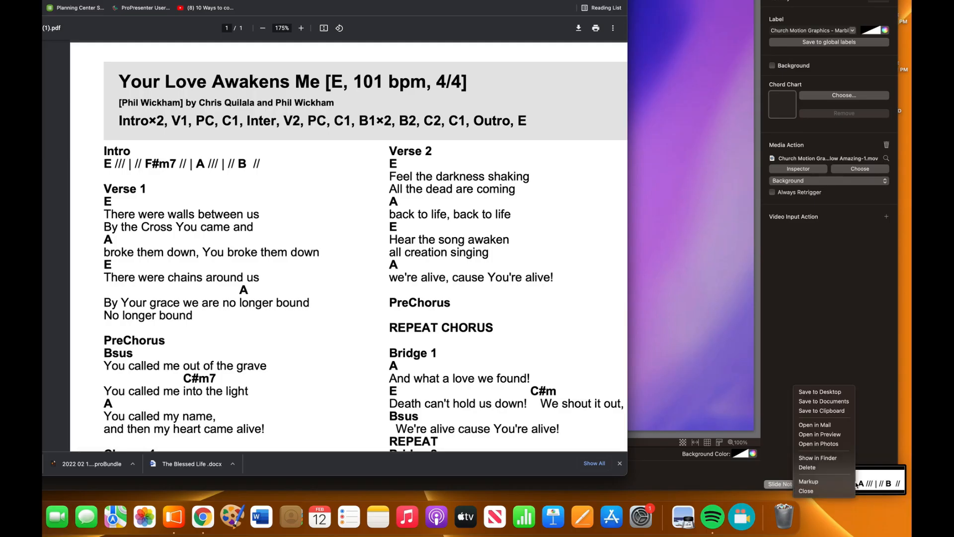
{"action": "left_click", "coordinate": [836, 413]}
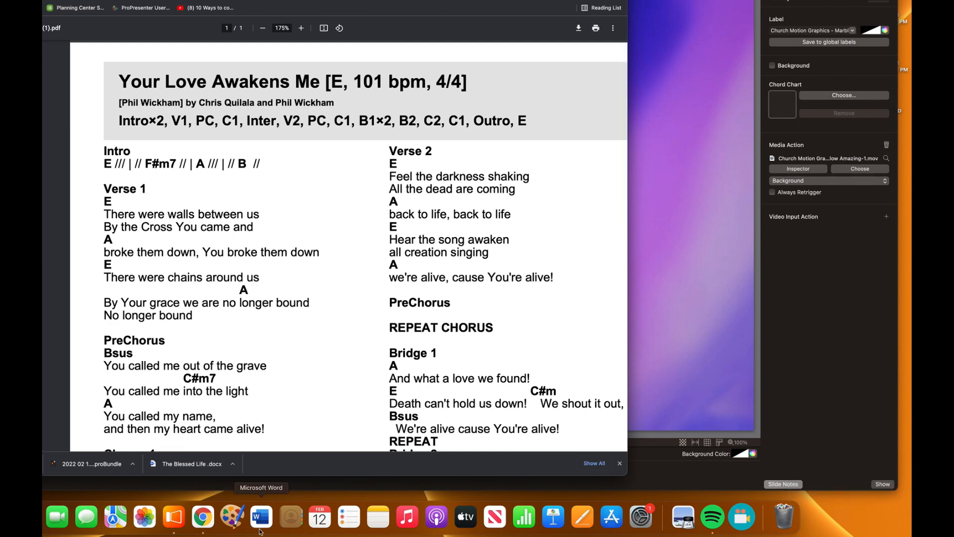
Switch to the paint app, create a new image from the clipboard capture of the Intro, and invert its colours.
{"action": "left_click", "coordinate": [233, 518]}
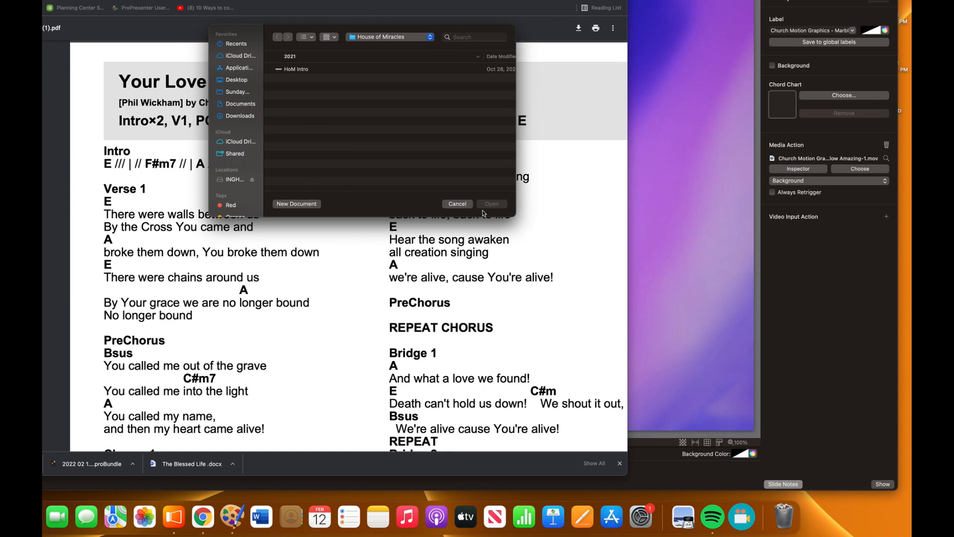
{"action": "left_click", "coordinate": [461, 204]}
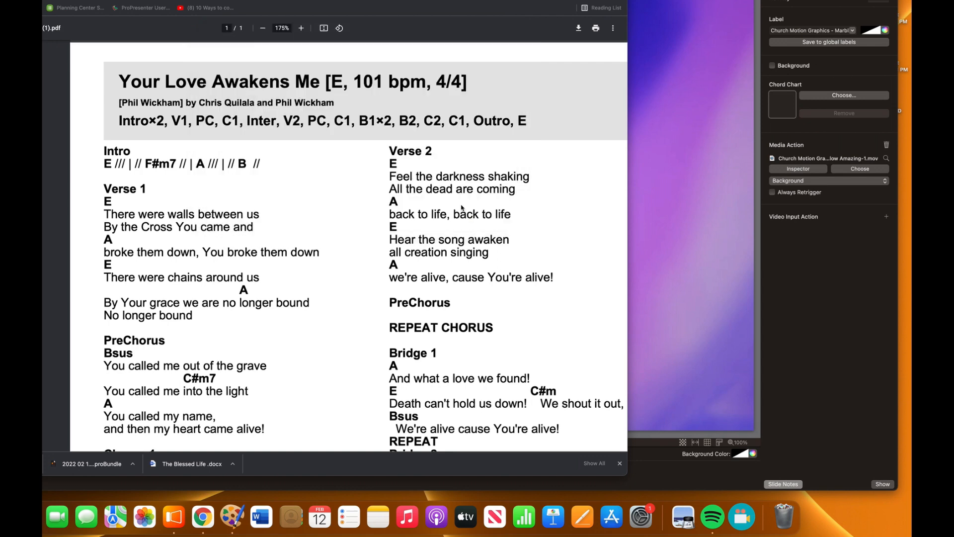
{"action": "key", "text": "shift+super+n"}
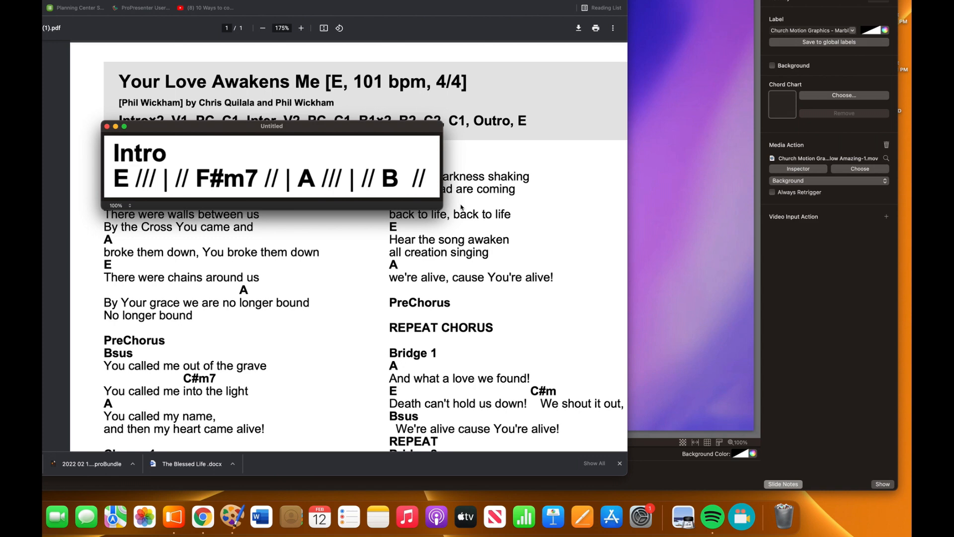
{"action": "key", "text": "super+i"}
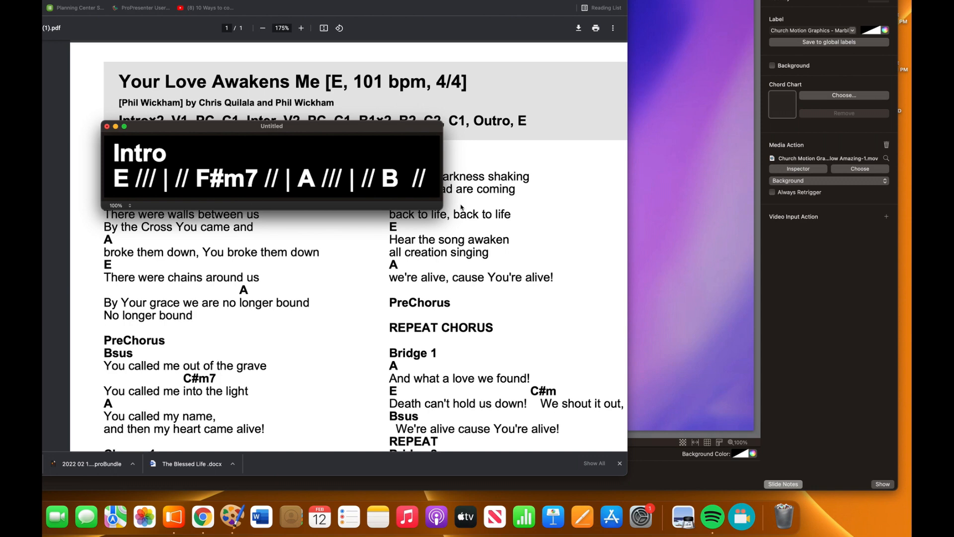
Save the inverted Intro image as a PNG named YLAM E Intro in the "in E" folder and close it.
{"action": "key", "text": "super+s"}
{"action": "left_click", "coordinate": [290, 142]}
{"action": "left_click_drag", "start_coordinate": [290, 141], "coordinate": [209, 141]}
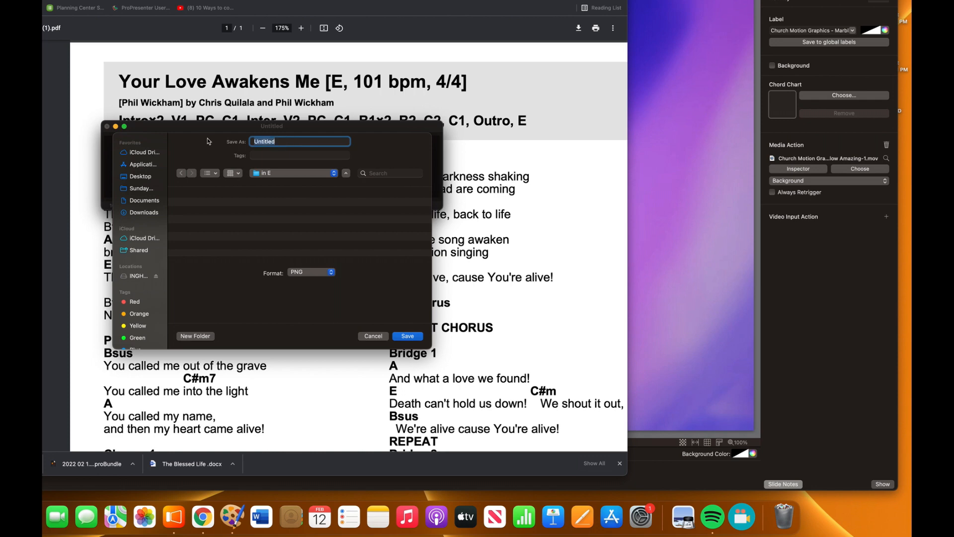
{"action": "type", "text": "YLAM E Intro"}
{"action": "left_click", "coordinate": [407, 337]}
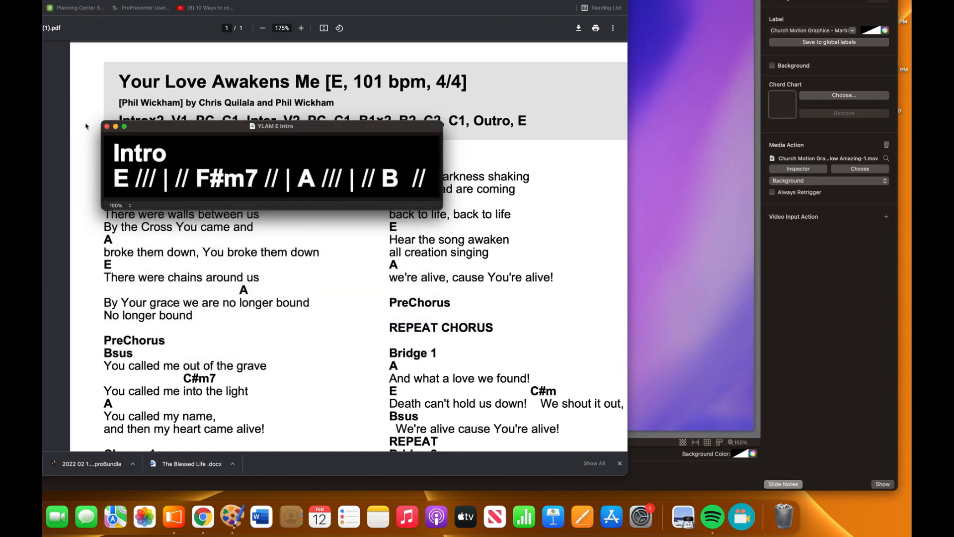
{"action": "left_click", "coordinate": [106, 127]}
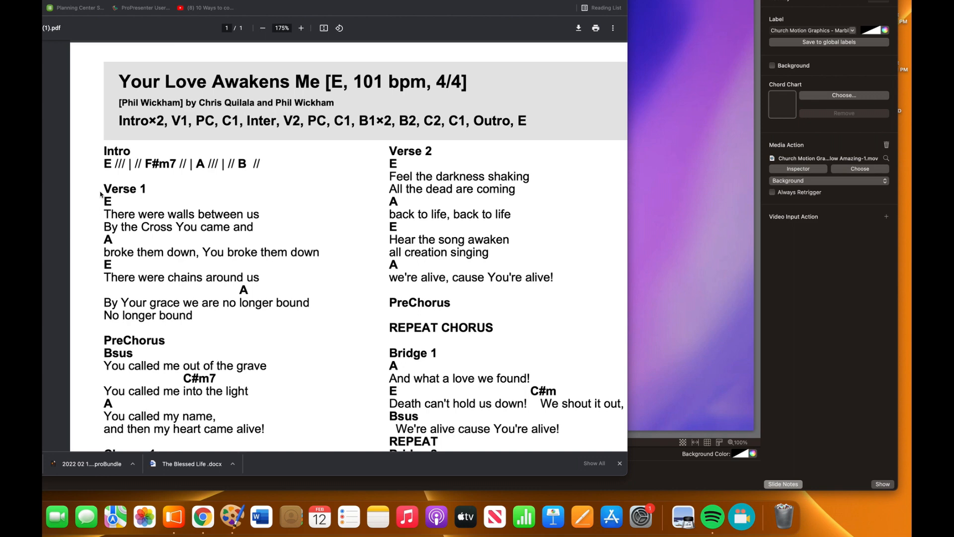
Capture the first half of Verse 1, through "You broke them down", with its chords and save it to the clipboard.
{"action": "key", "text": "super+shift+4"}
{"action": "left_click_drag", "start_coordinate": [100, 194], "coordinate": [322, 259]}
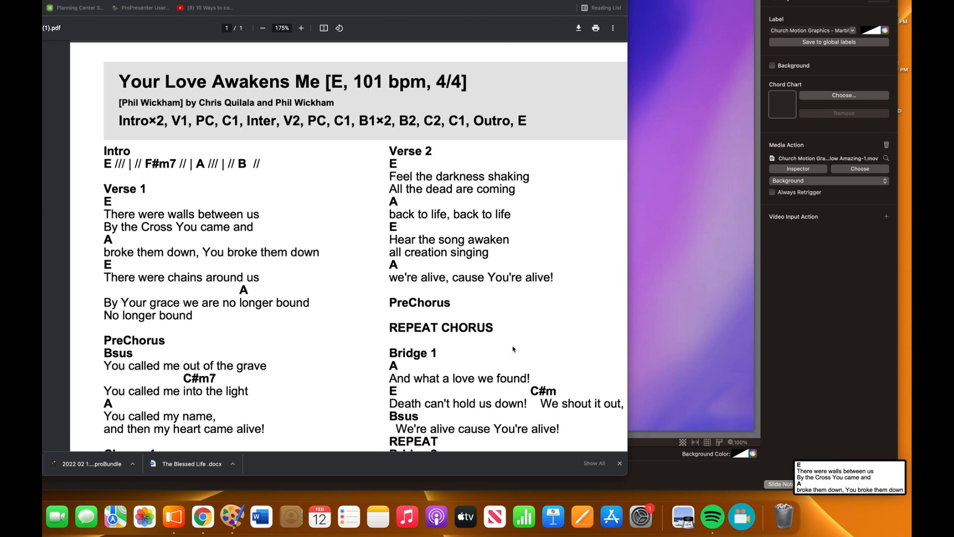
{"action": "right_click", "coordinate": [826, 473]}
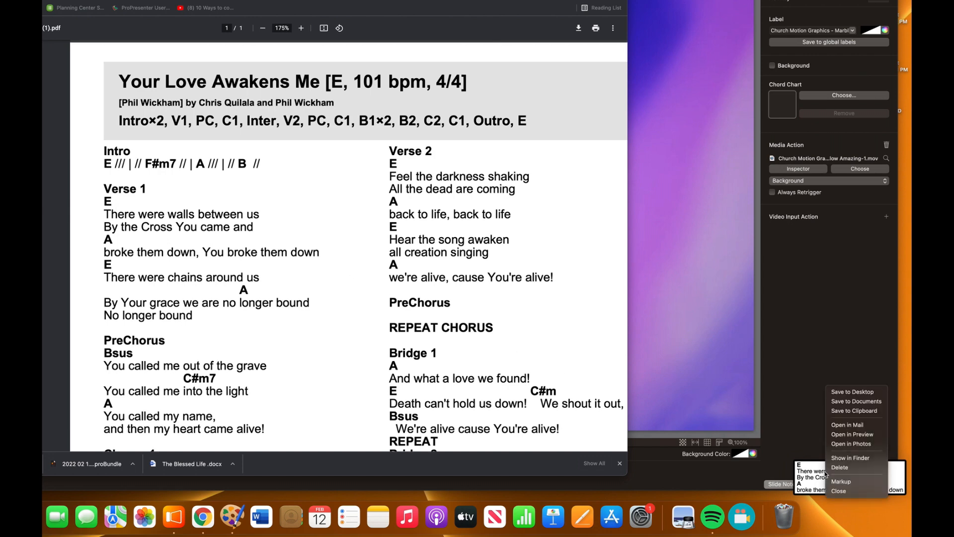
{"action": "left_click", "coordinate": [844, 410]}
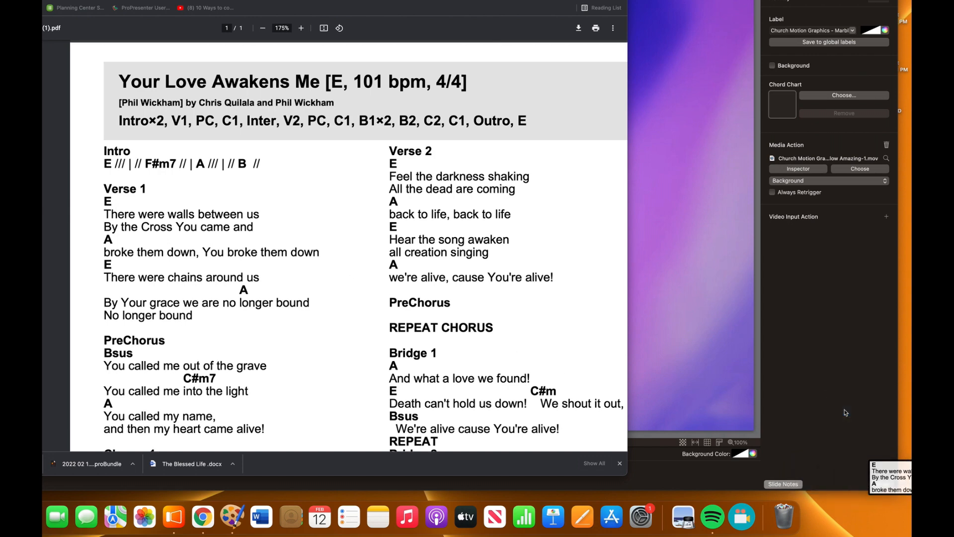
Create a colour-inverted image from the clipboard, save it as PNG YLAM E V1a in the "in E" folder, and close it.
{"action": "key", "text": "super+shift+n"}
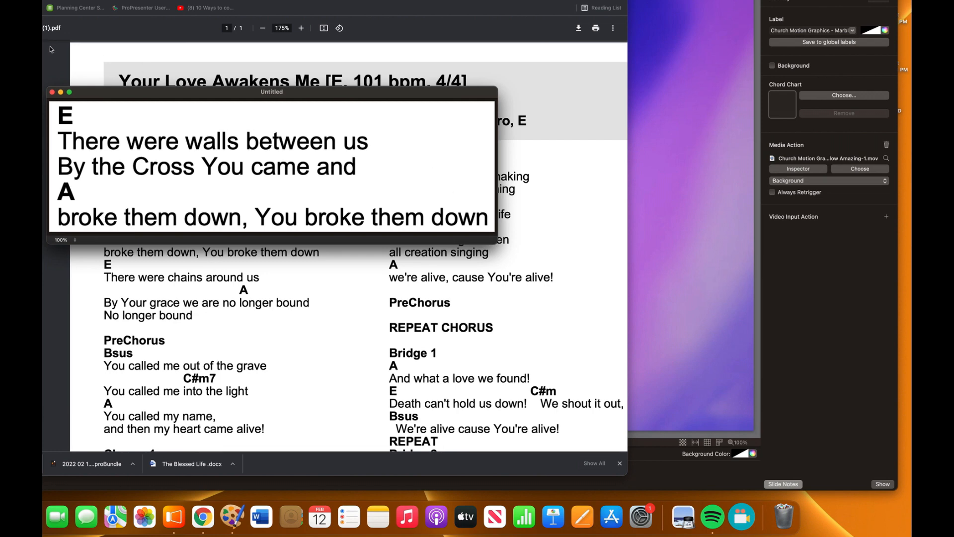
{"action": "key", "text": "super+i"}
{"action": "key", "text": "super+s"}
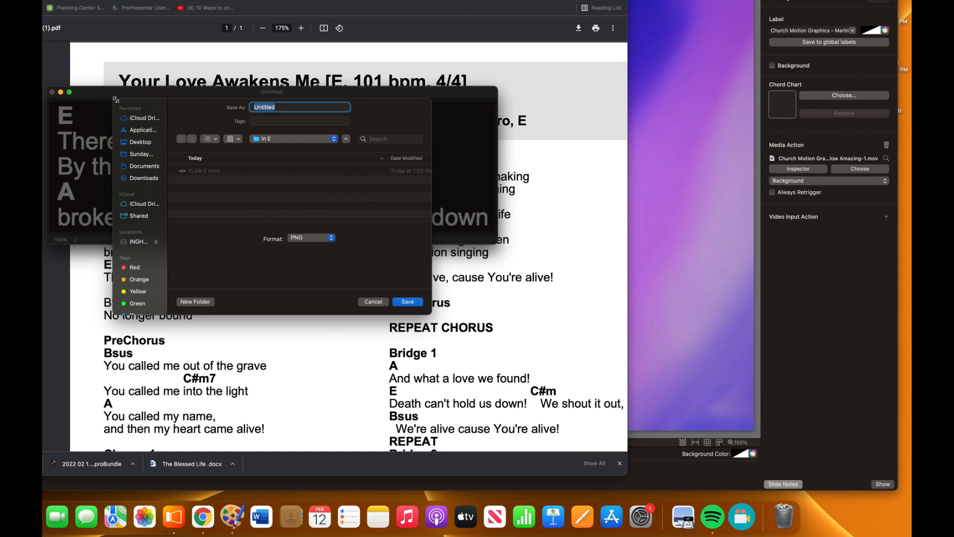
{"action": "type", "text": "YLAM E V1a"}
{"action": "left_click", "coordinate": [409, 302]}
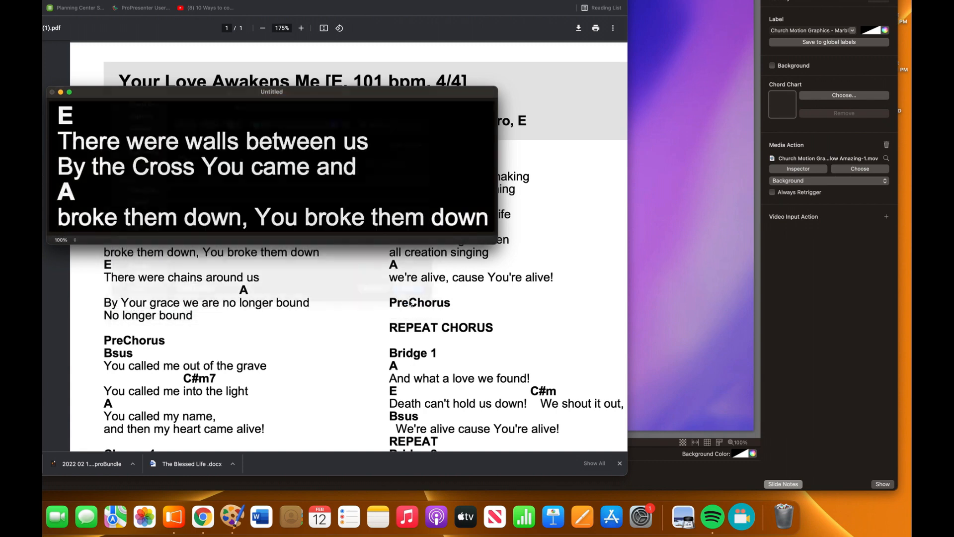
{"action": "left_click", "coordinate": [52, 92]}
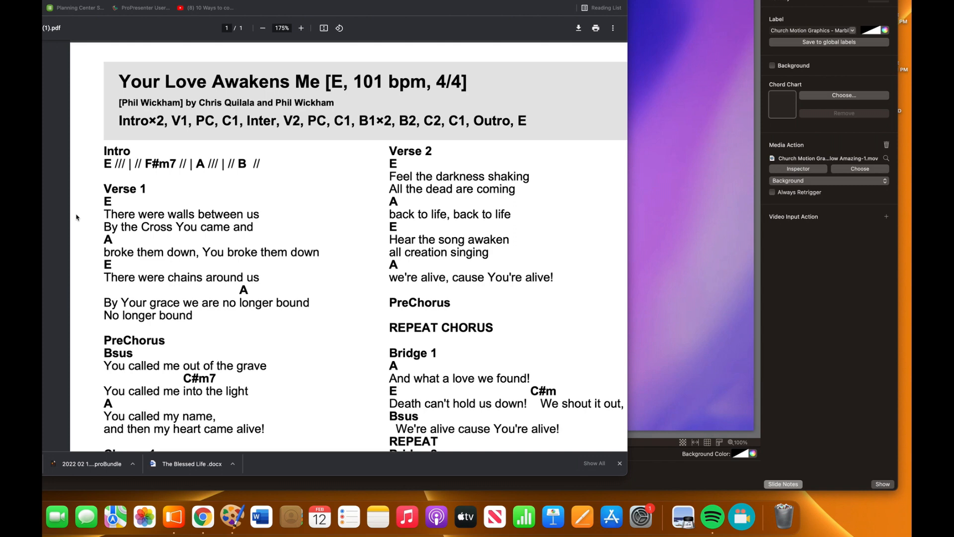
Capture the second half of Verse 1, from "There were chains around us" to "No longer bound", and save it to the clipboard.
{"action": "key", "text": "super+shift+4"}
{"action": "left_click_drag", "start_coordinate": [97, 256], "coordinate": [318, 327]}
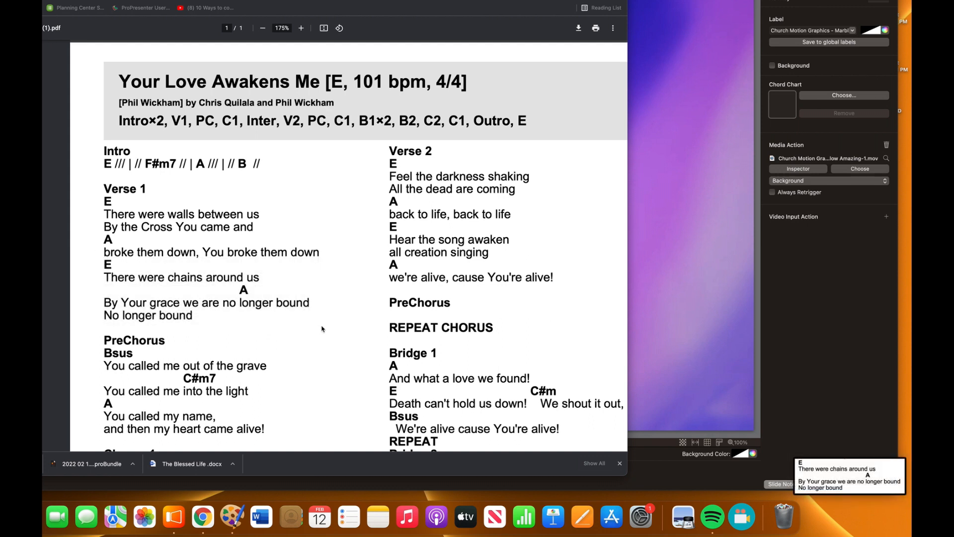
{"action": "right_click", "coordinate": [827, 471]}
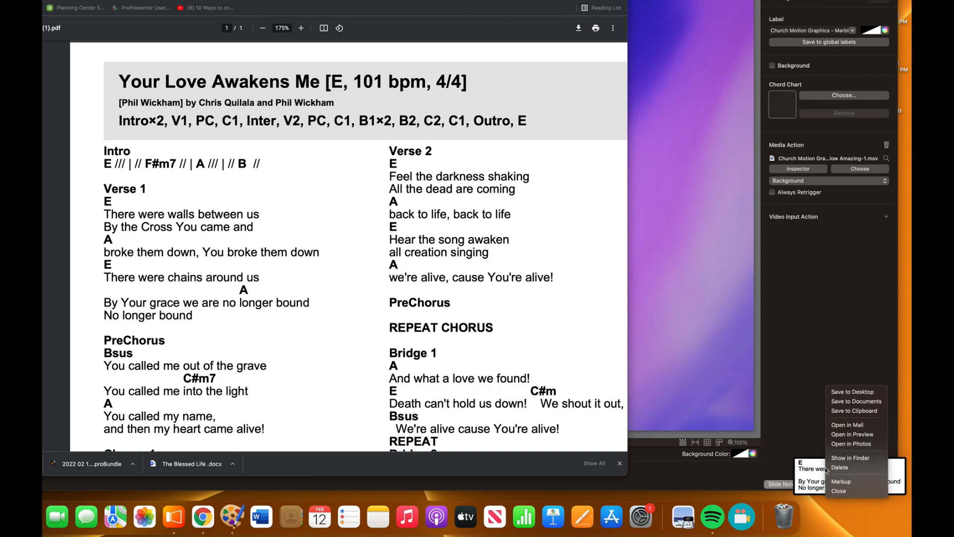
{"action": "left_click", "coordinate": [843, 411]}
Create a colour-inverted image from the clipboard, save it as PNG YLAM E V2b in the "in E" folder, and close it.
{"action": "key", "text": "super+shift+n"}
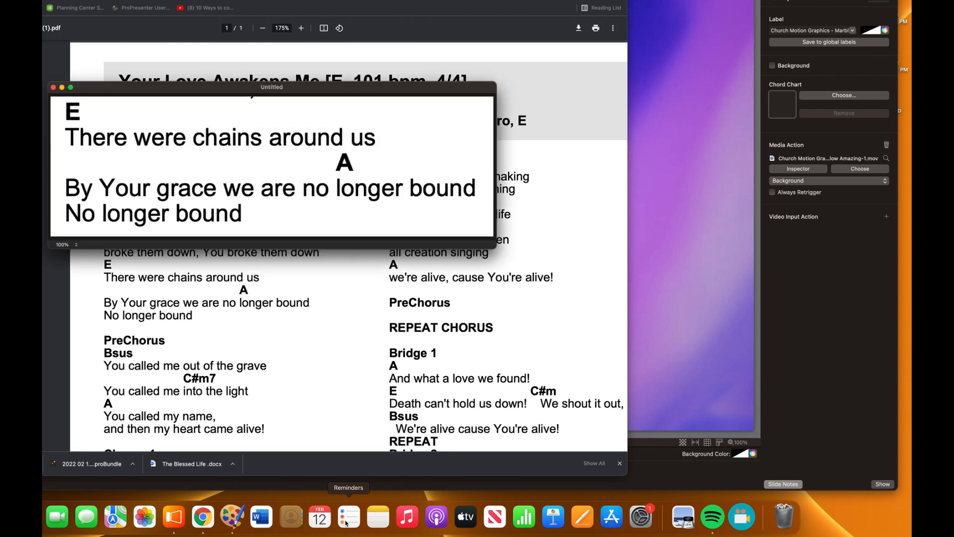
{"action": "key", "text": "super+i"}
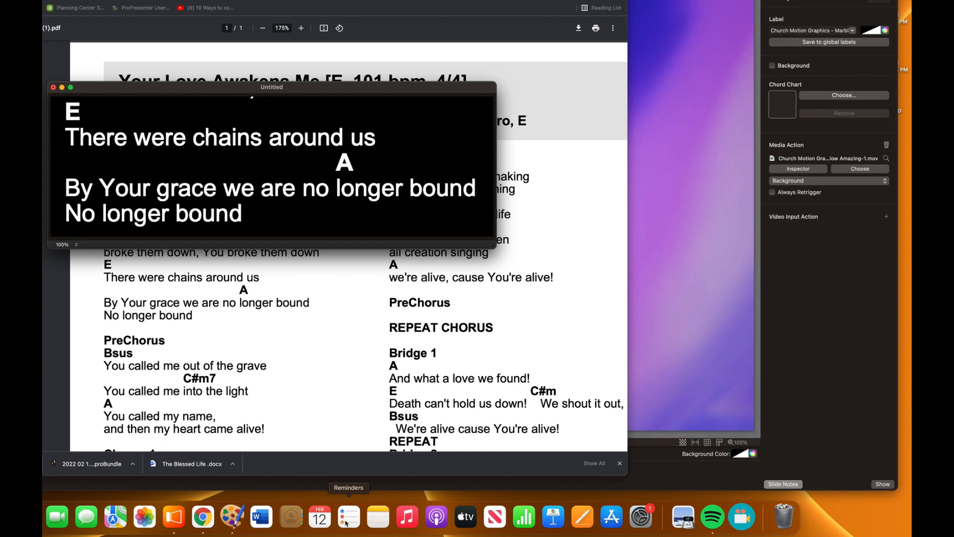
{"action": "key", "text": "super+s"}
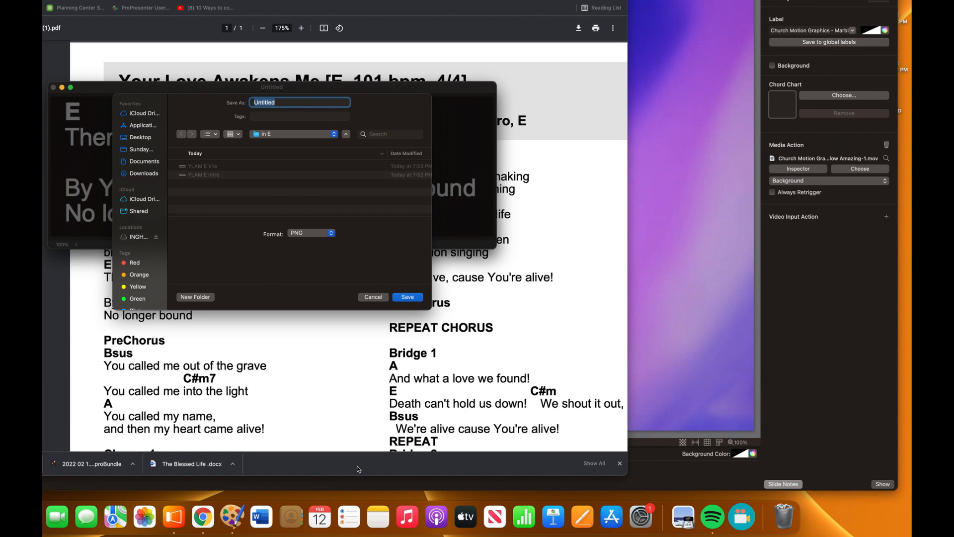
{"action": "type", "text": "YLAM E V2b"}
{"action": "key", "text": "Return"}
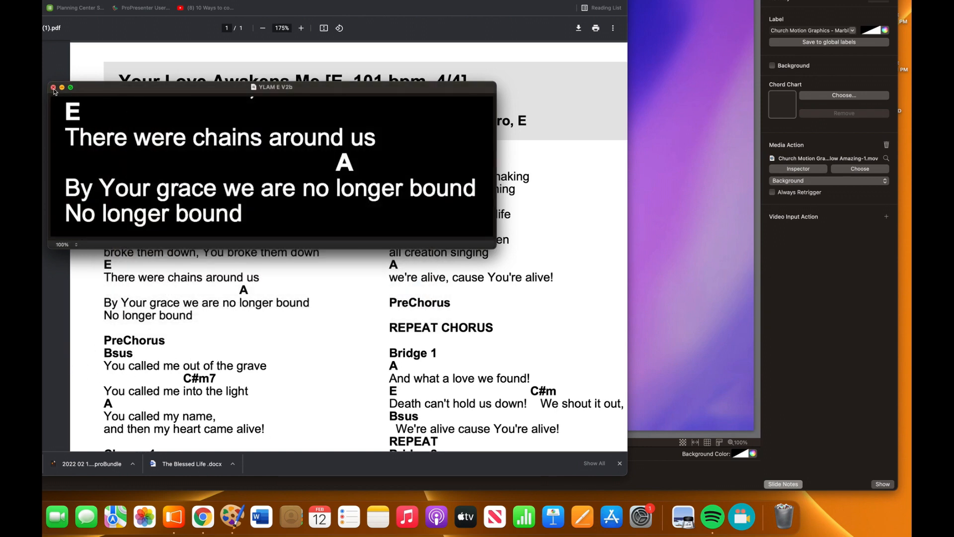
{"action": "left_click", "coordinate": [53, 87]}
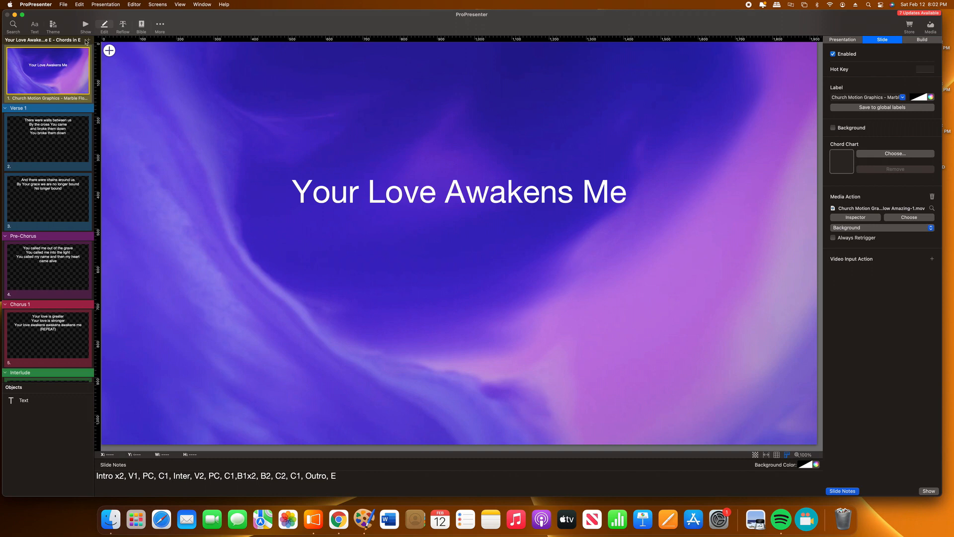
In ProPresenter, set YLAM E Intro.png as the chord chart of the Your Love Awakens Me title slide.
{"action": "key", "text": "super+plus"}
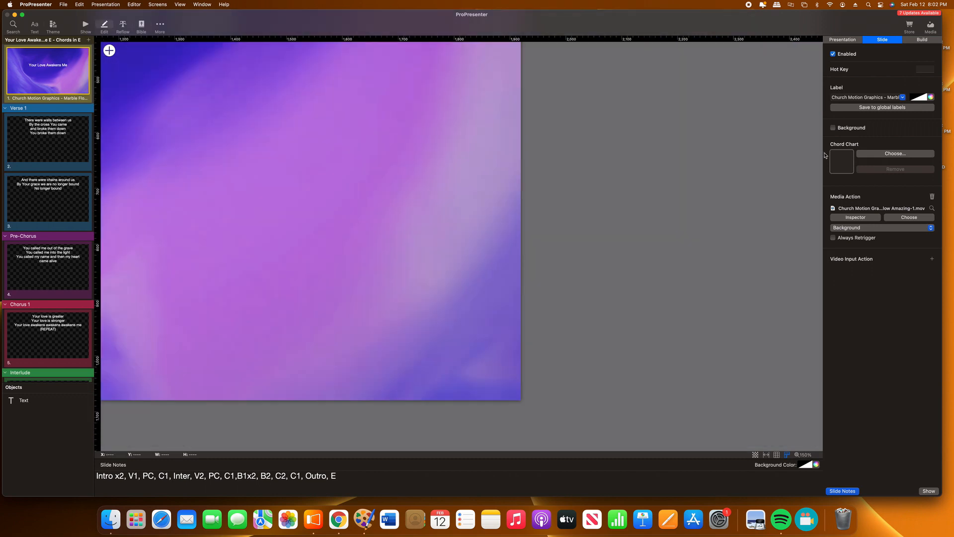
{"action": "left_click", "coordinate": [898, 157]}
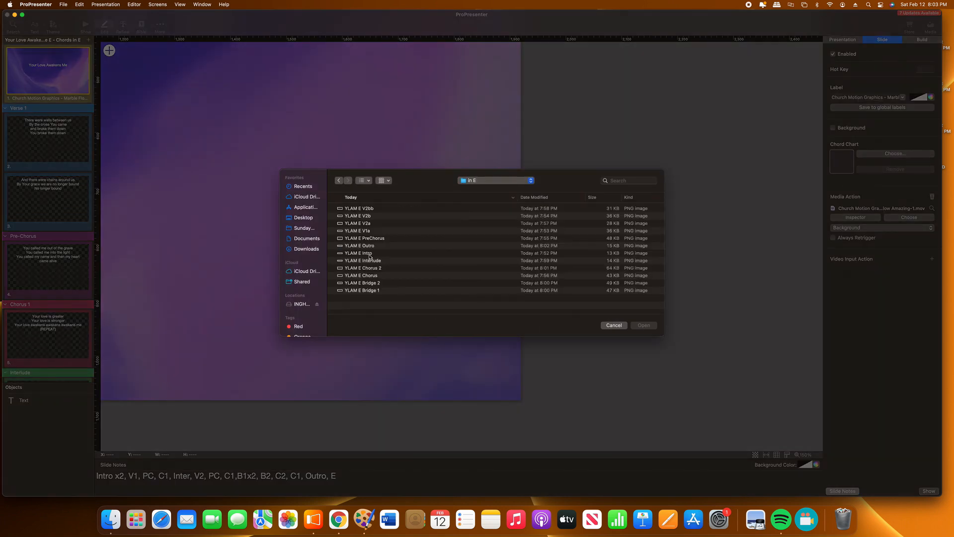
{"action": "double_click", "coordinate": [369, 253]}
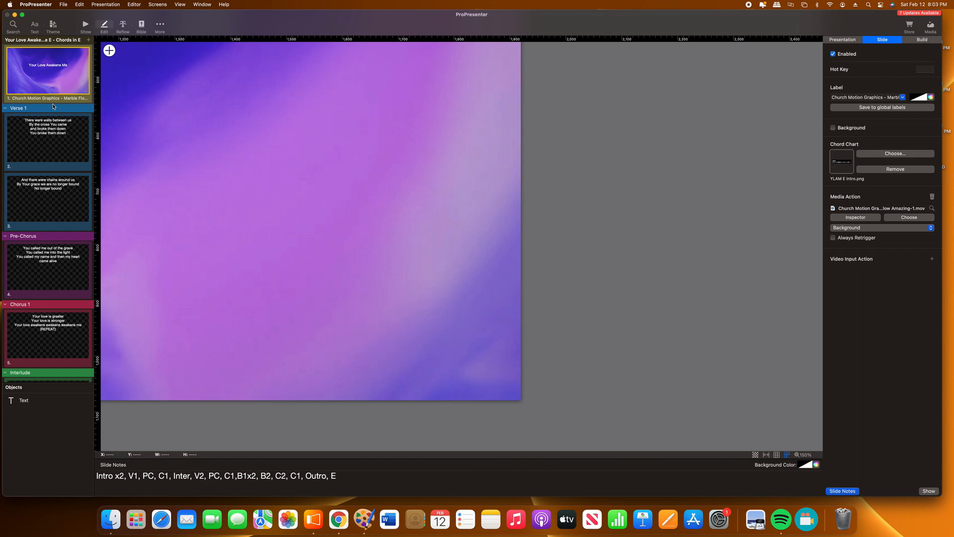
Set YLAM E V1a as the chord chart of the first Verse 1 slide.
{"action": "left_click", "coordinate": [42, 138]}
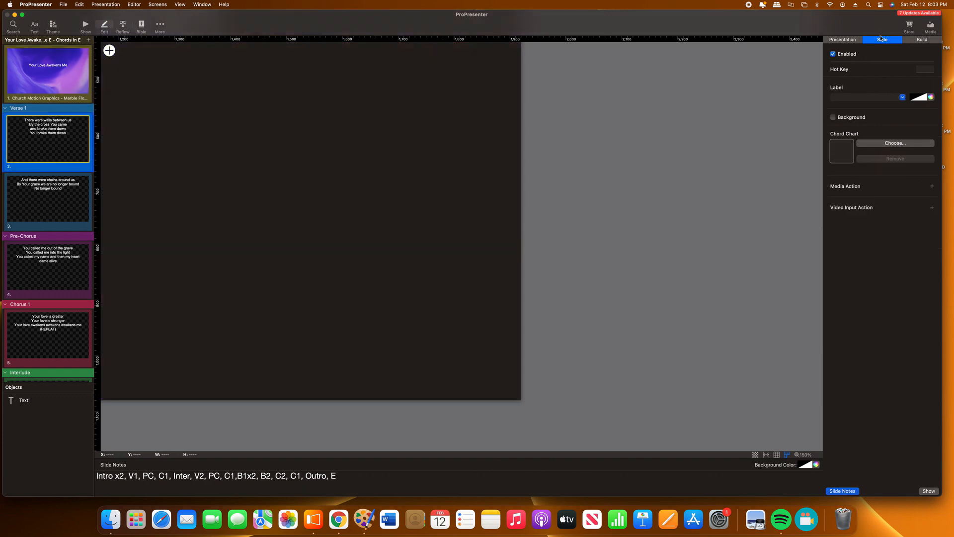
{"action": "left_click", "coordinate": [896, 144]}
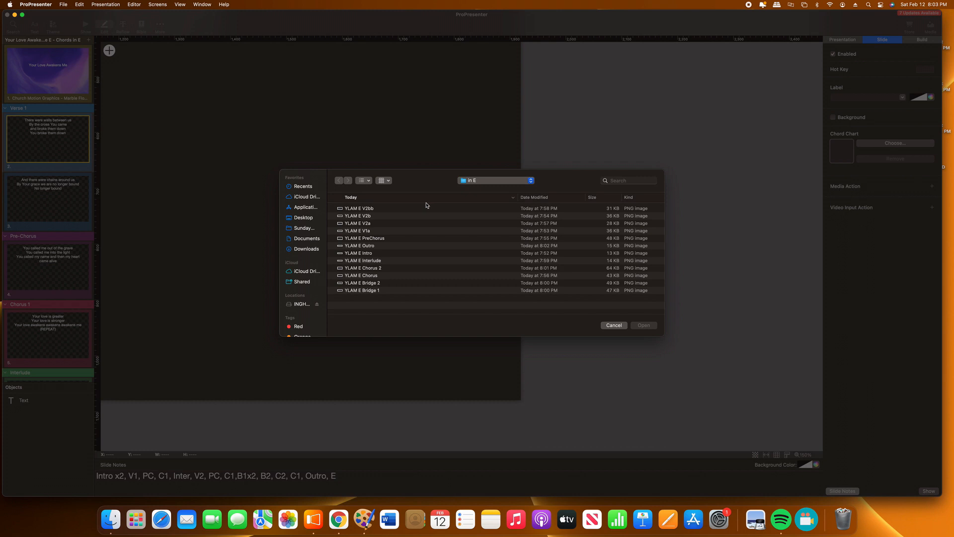
{"action": "double_click", "coordinate": [360, 231]}
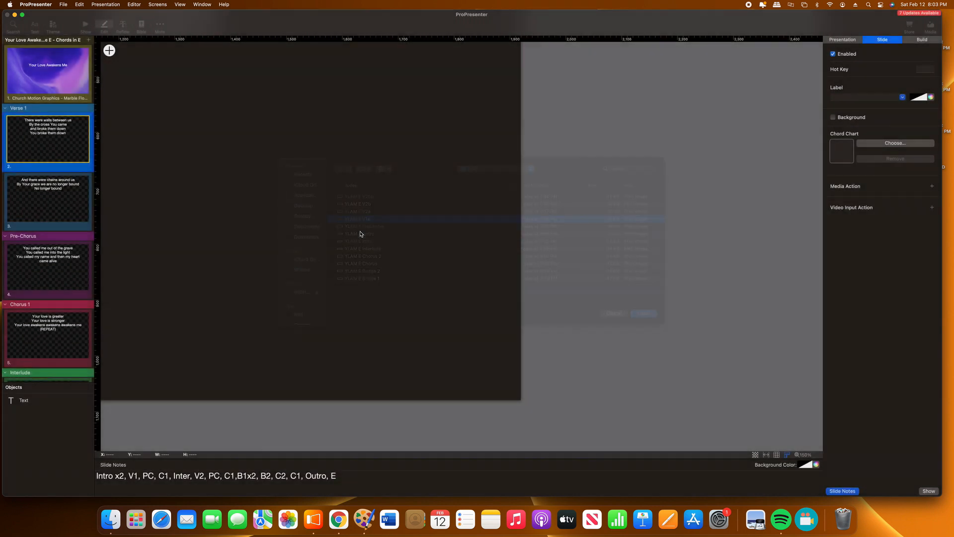
Set YLAM E V2b as the chord chart of the second Verse 1 slide and return to the Show view.
{"action": "left_click", "coordinate": [70, 188]}
{"action": "left_click", "coordinate": [884, 145]}
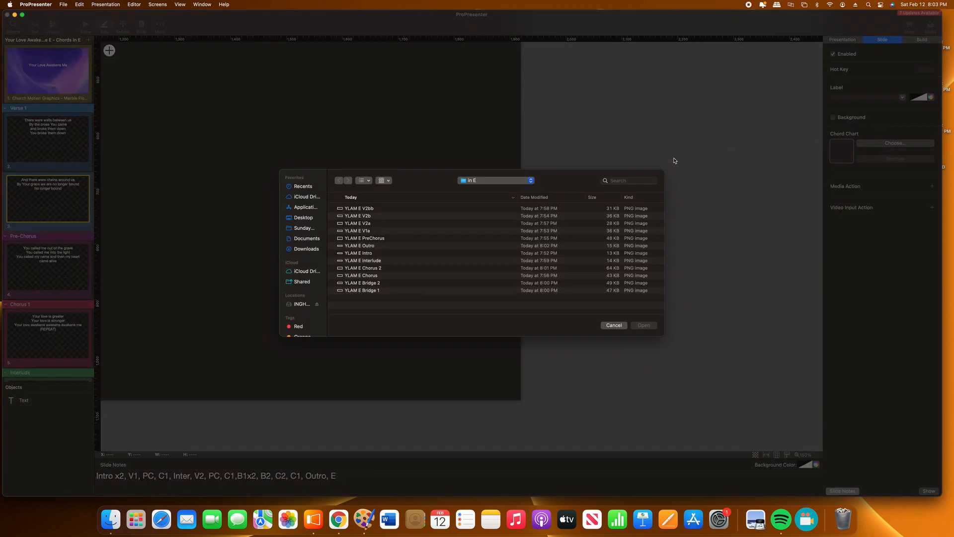
{"action": "double_click", "coordinate": [358, 216]}
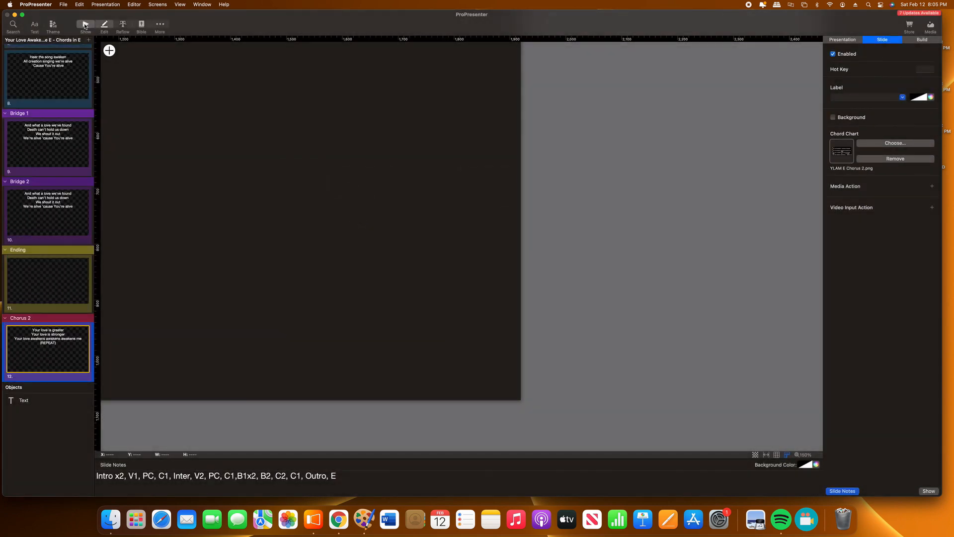
{"action": "left_click", "coordinate": [85, 24]}
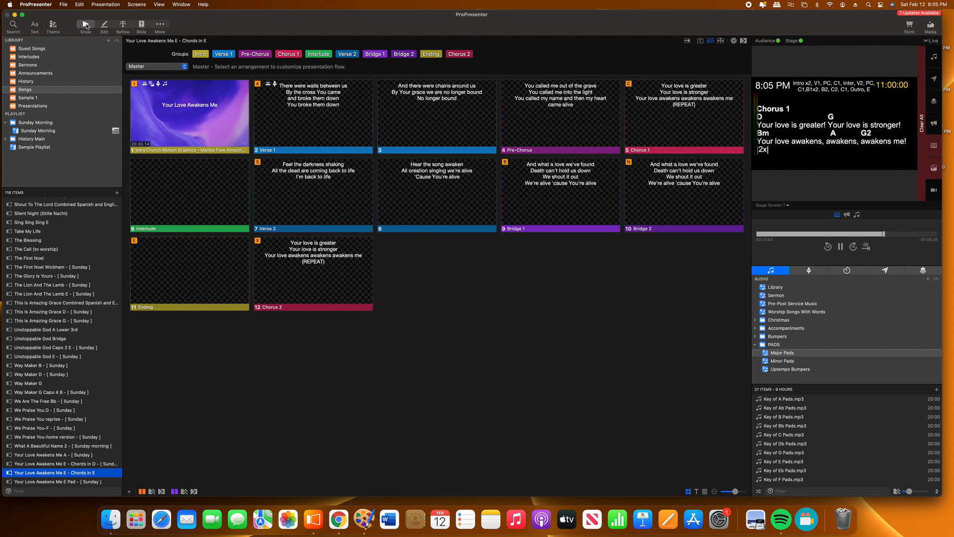
Show every slide of Your Love Awakens Me in order, from Intro through Chorus 2, and examine each chord chart on the stage screen.
{"action": "left_click", "coordinate": [205, 97]}
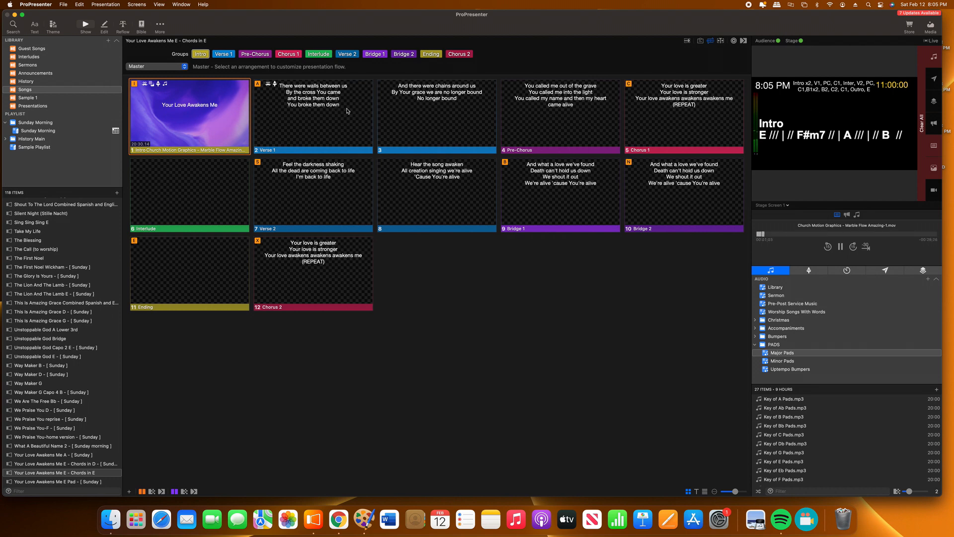
{"action": "left_click", "coordinate": [329, 108]}
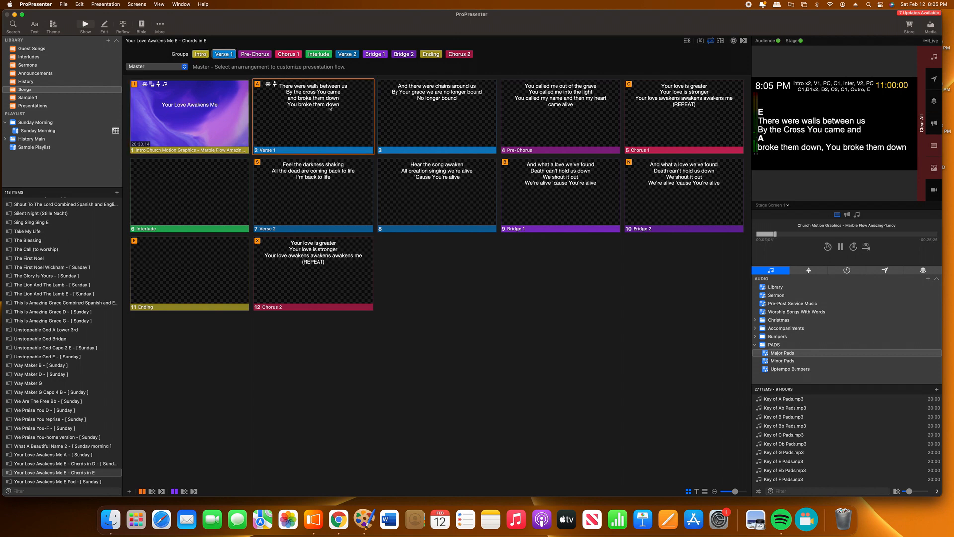
{"action": "left_click", "coordinate": [447, 99]}
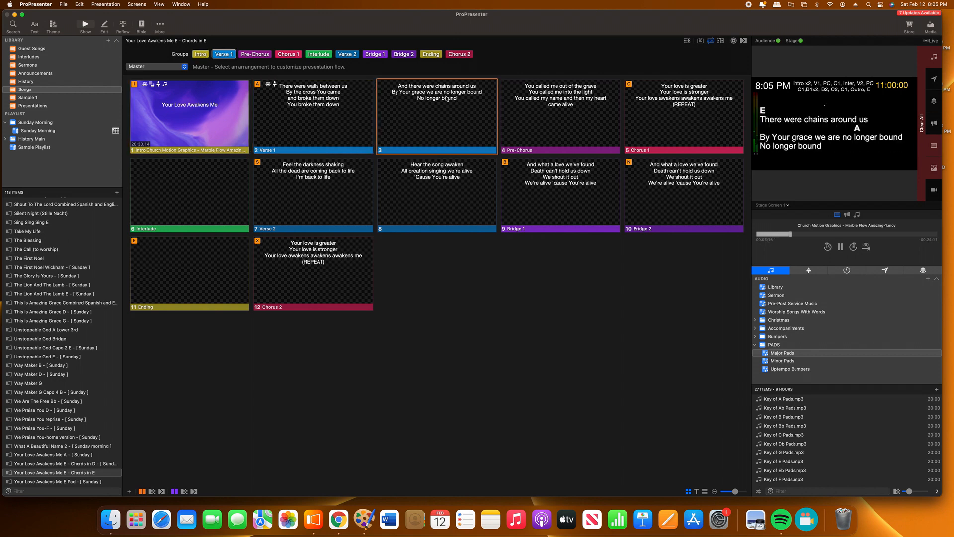
{"action": "left_click", "coordinate": [558, 97]}
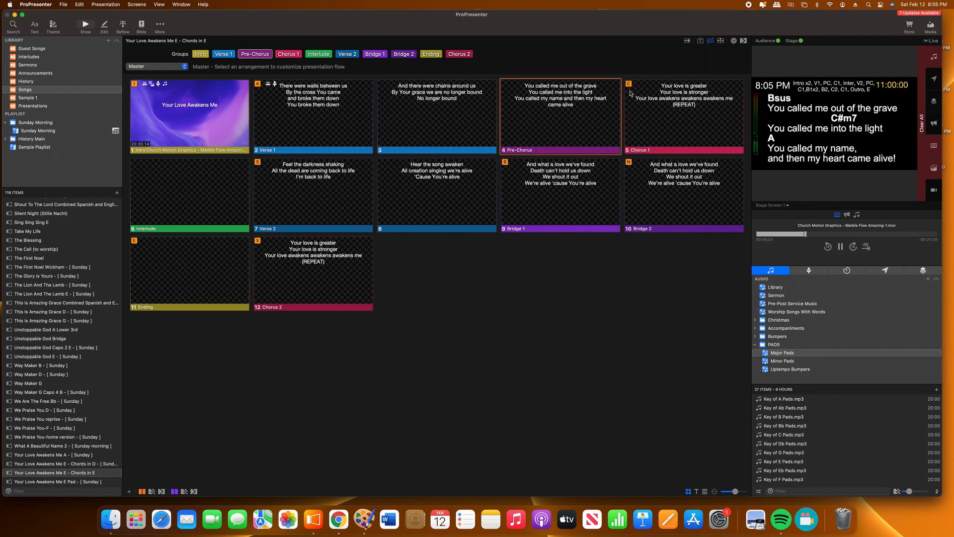
{"action": "left_click", "coordinate": [665, 97]}
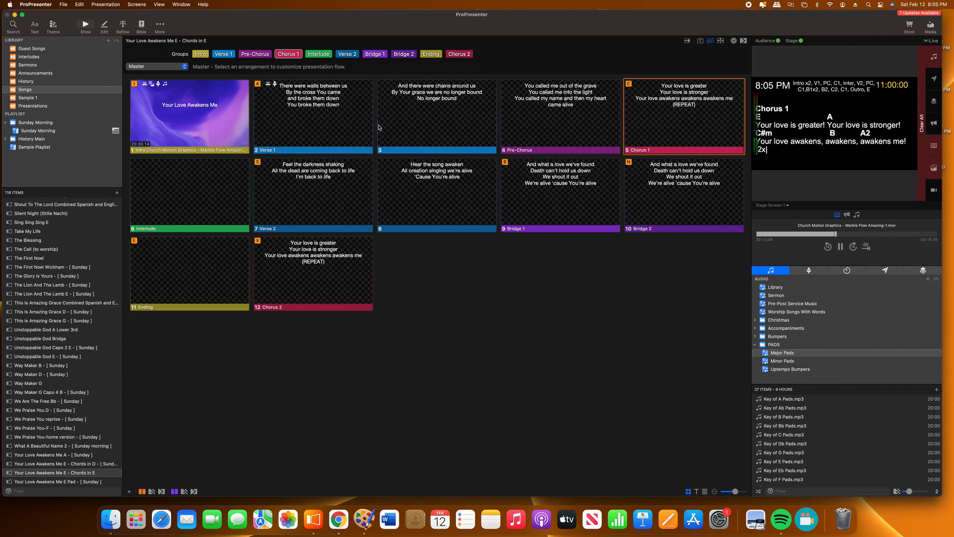
{"action": "left_click", "coordinate": [208, 181]}
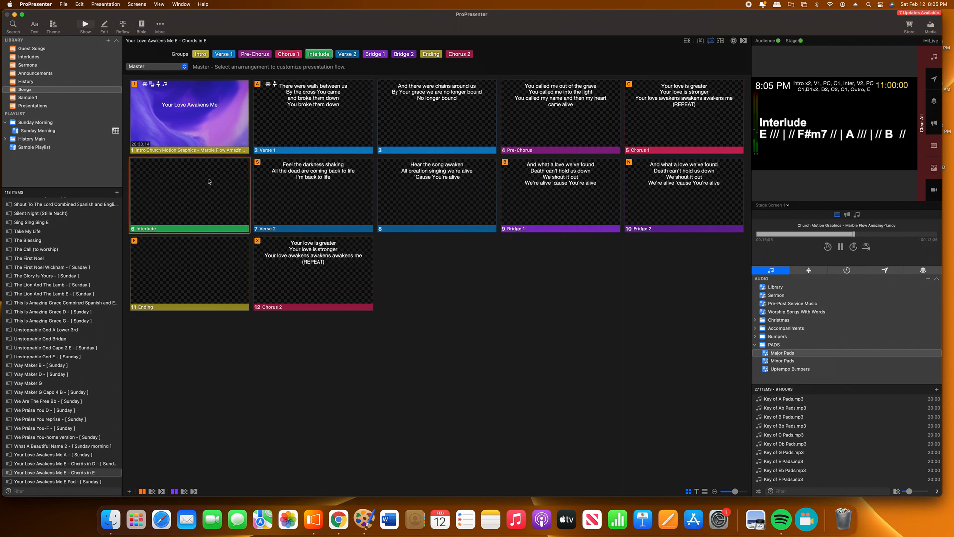
{"action": "left_click", "coordinate": [313, 173]}
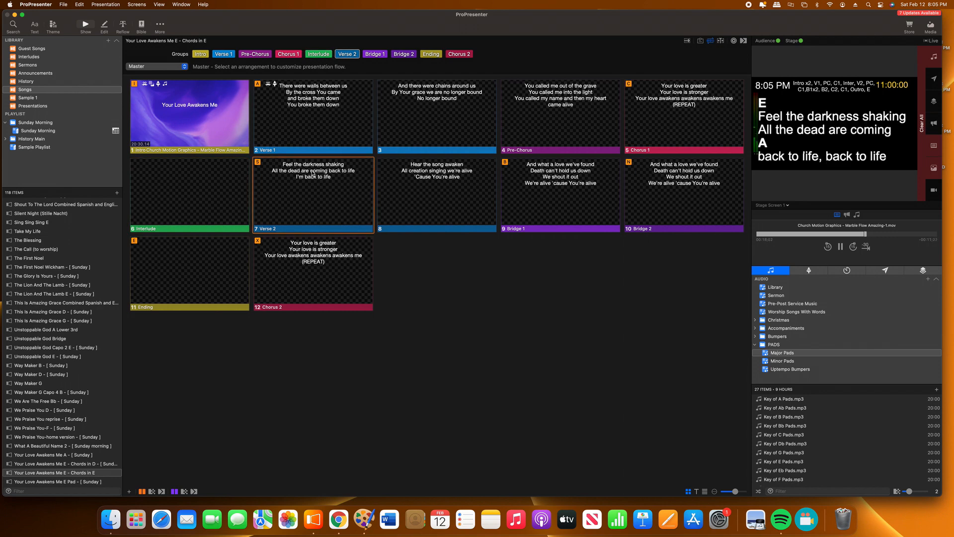
{"action": "left_click", "coordinate": [427, 174]}
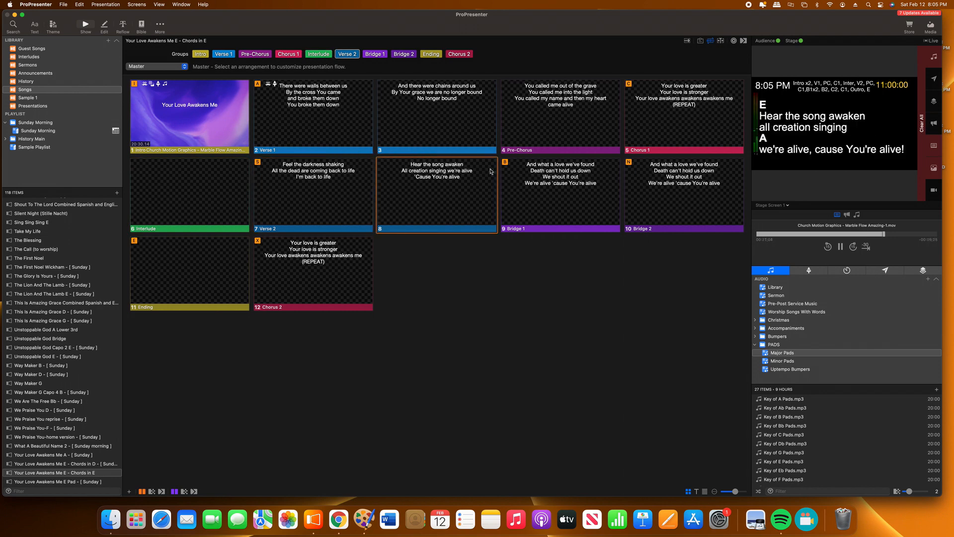
{"action": "left_click", "coordinate": [563, 175]}
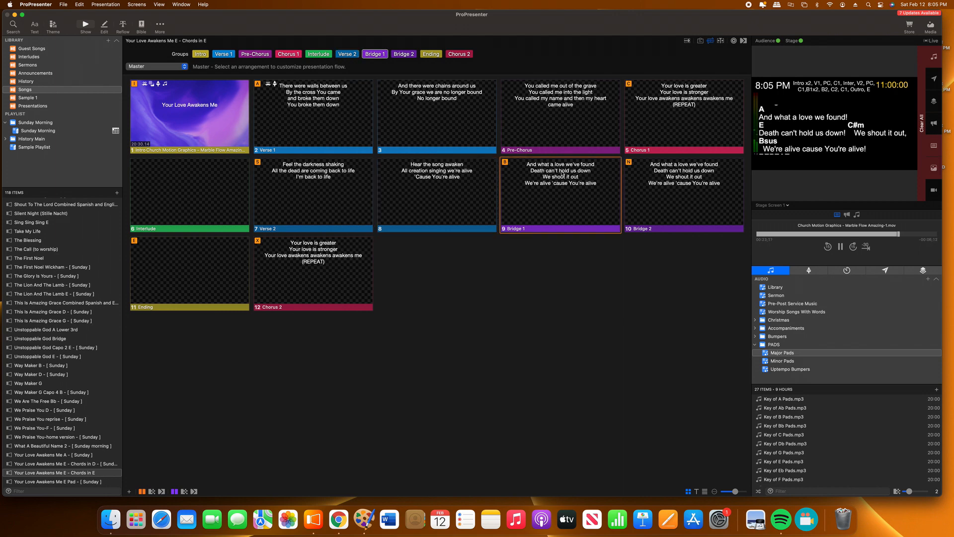
{"action": "left_click", "coordinate": [665, 169]}
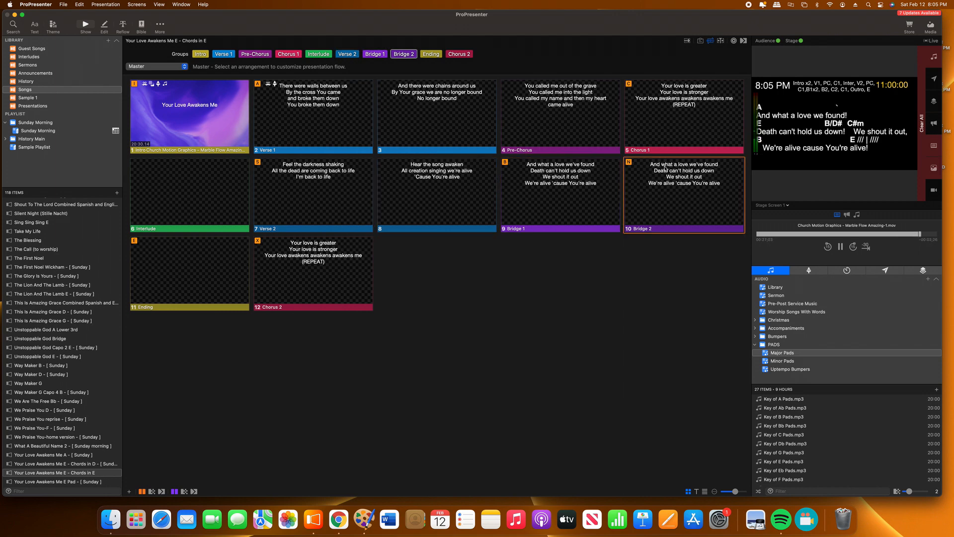
{"action": "left_click", "coordinate": [210, 252]}
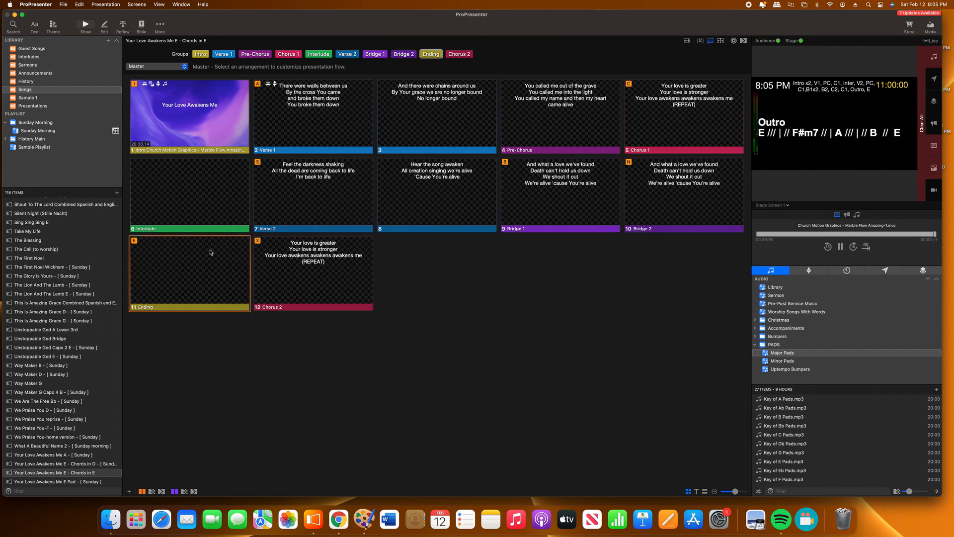
{"action": "left_click", "coordinate": [314, 251]}
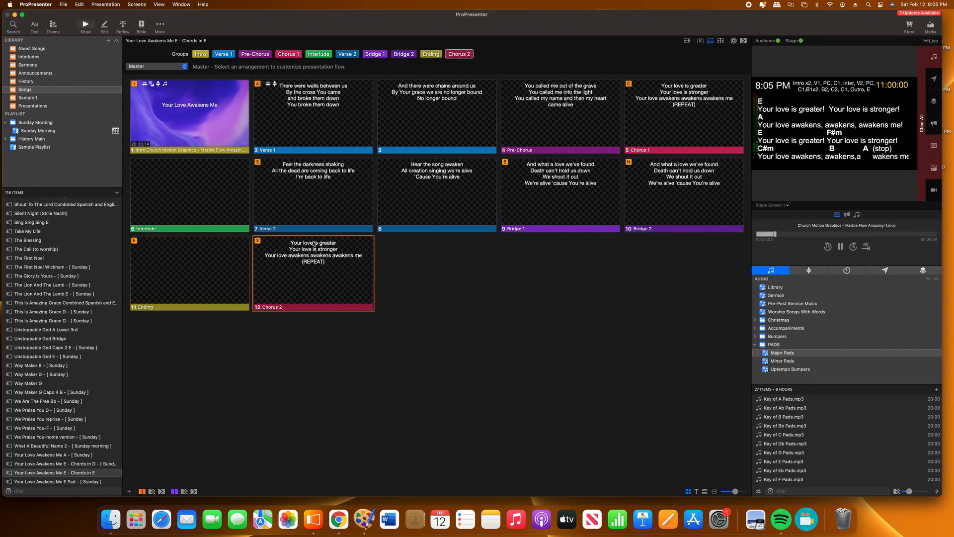